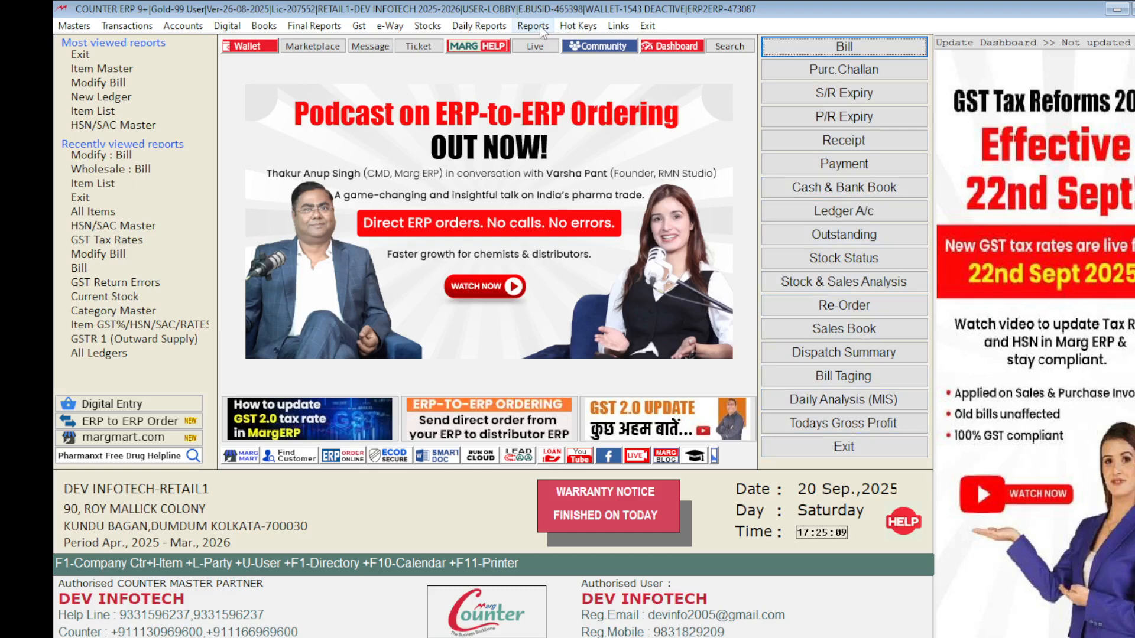
Open the Item Master Multi Editing utility and allow its extra running time.
{"action": "mouse_move", "coordinate": [558, 98]}
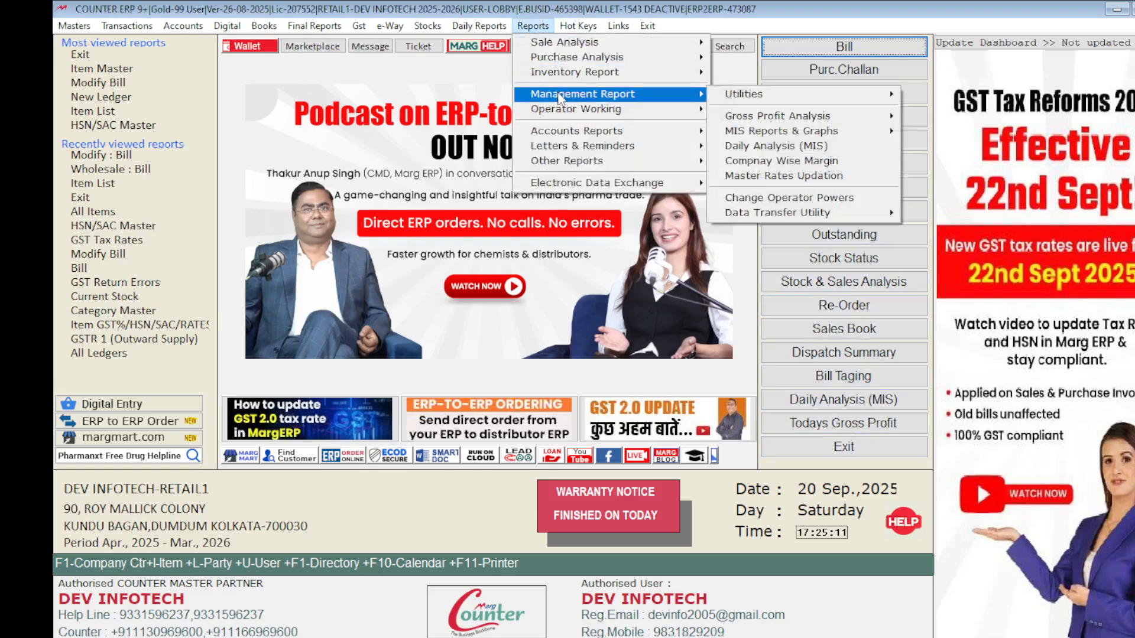
{"action": "mouse_move", "coordinate": [735, 98]}
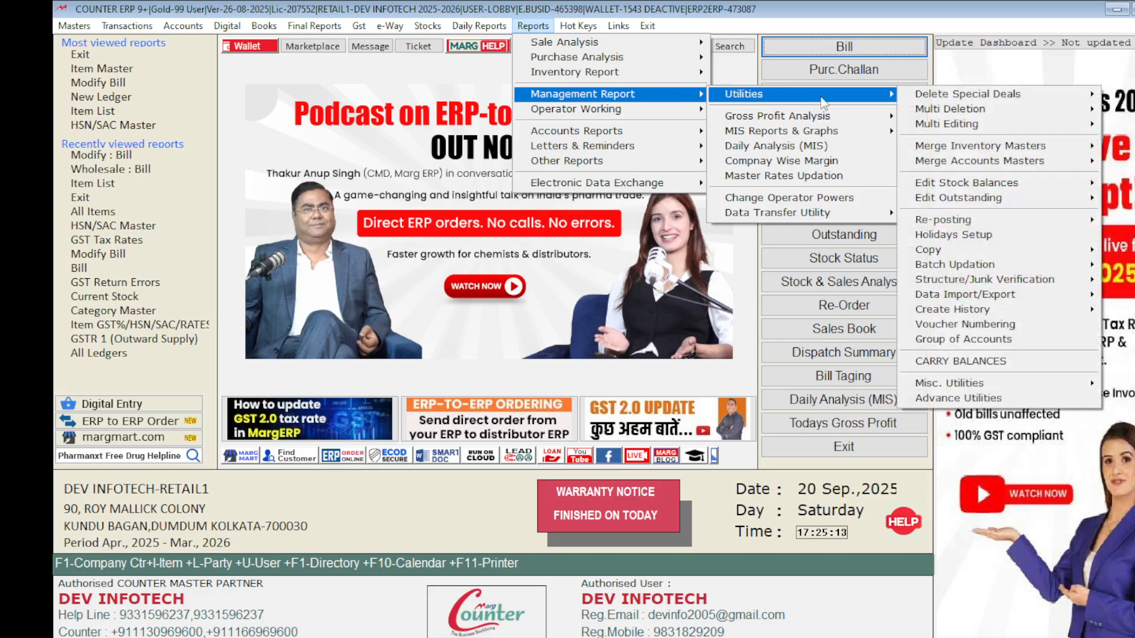
{"action": "mouse_move", "coordinate": [929, 125]}
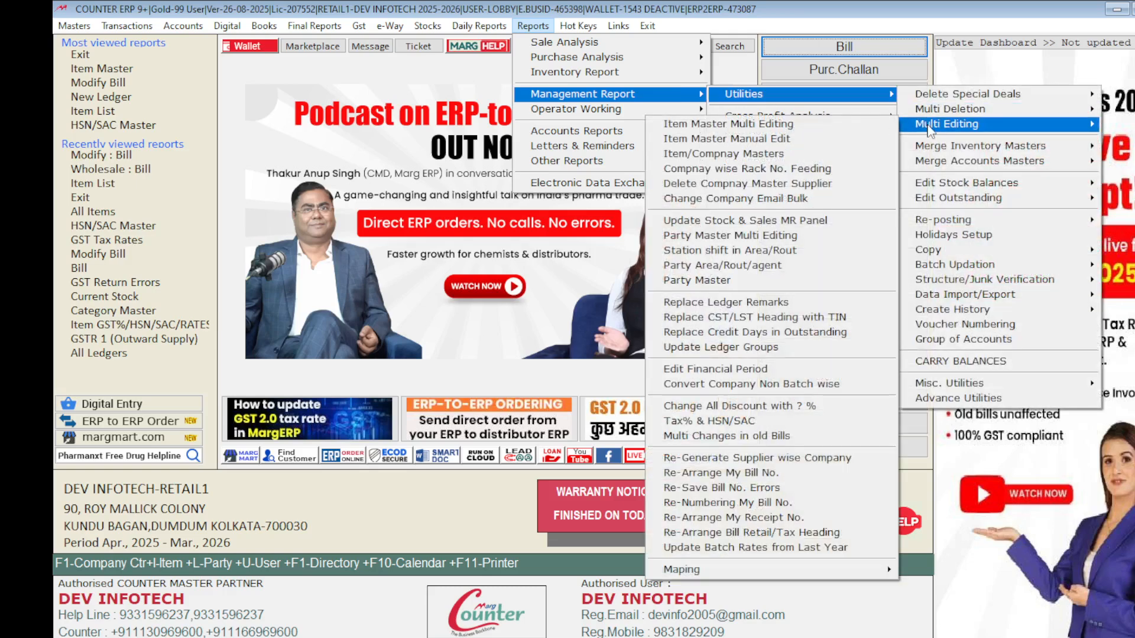
{"action": "left_click", "coordinate": [799, 125]}
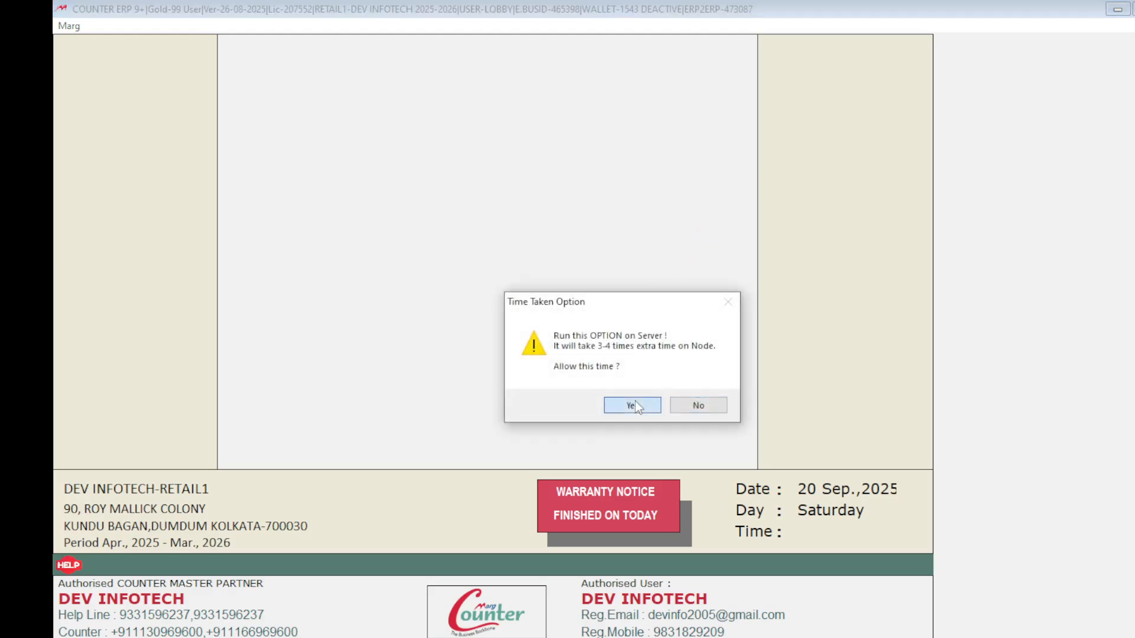
{"action": "left_click", "coordinate": [635, 403]}
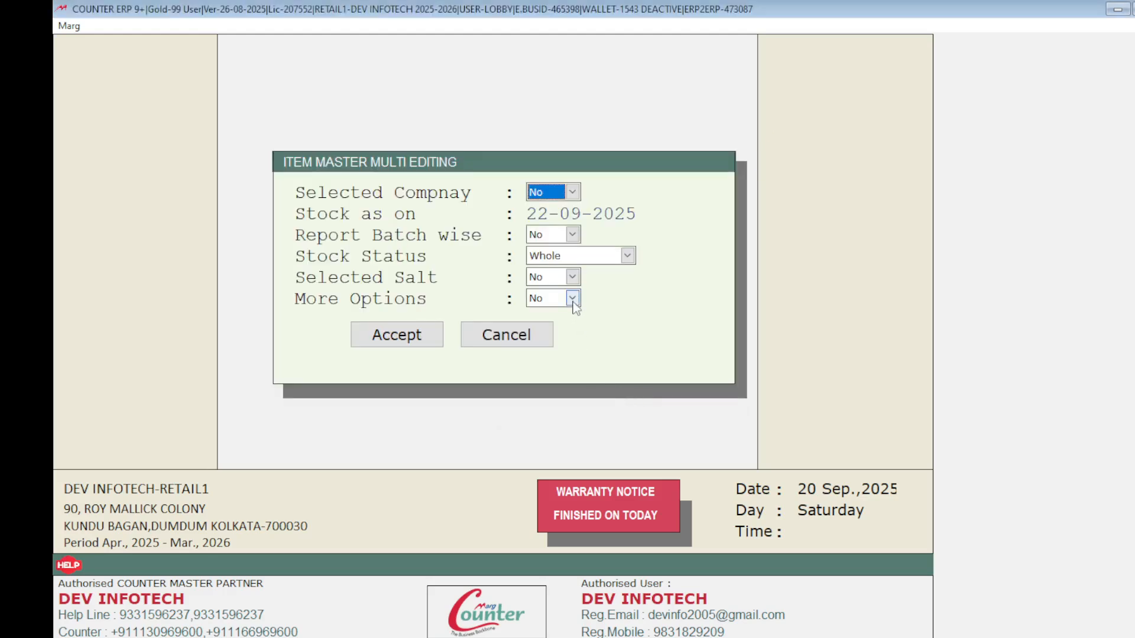
Enable More Options for the item filter and set Selected HSN/SAC to Yes.
{"action": "left_click", "coordinate": [572, 298]}
{"action": "left_click", "coordinate": [568, 333]}
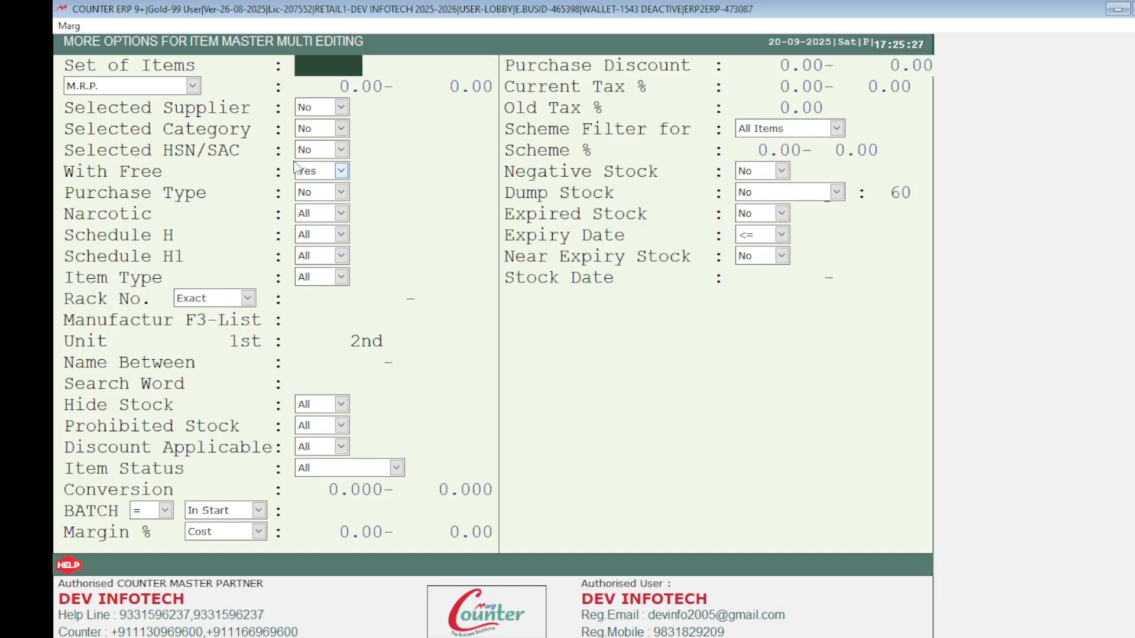
{"action": "left_click", "coordinate": [339, 152]}
{"action": "left_click", "coordinate": [336, 170]}
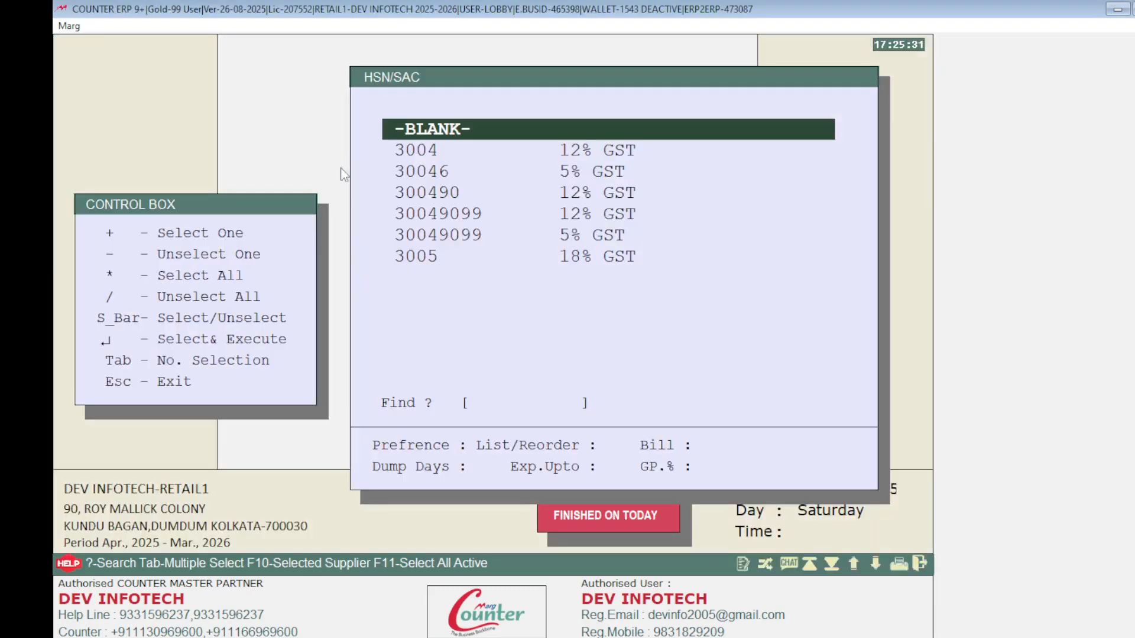
Select the HSN/SAC codes 300490 and 30049099 with 12% GST as the item filter.
{"action": "key", "text": "Down"}
{"action": "key", "text": "Down"}
{"action": "key", "text": "Down"}
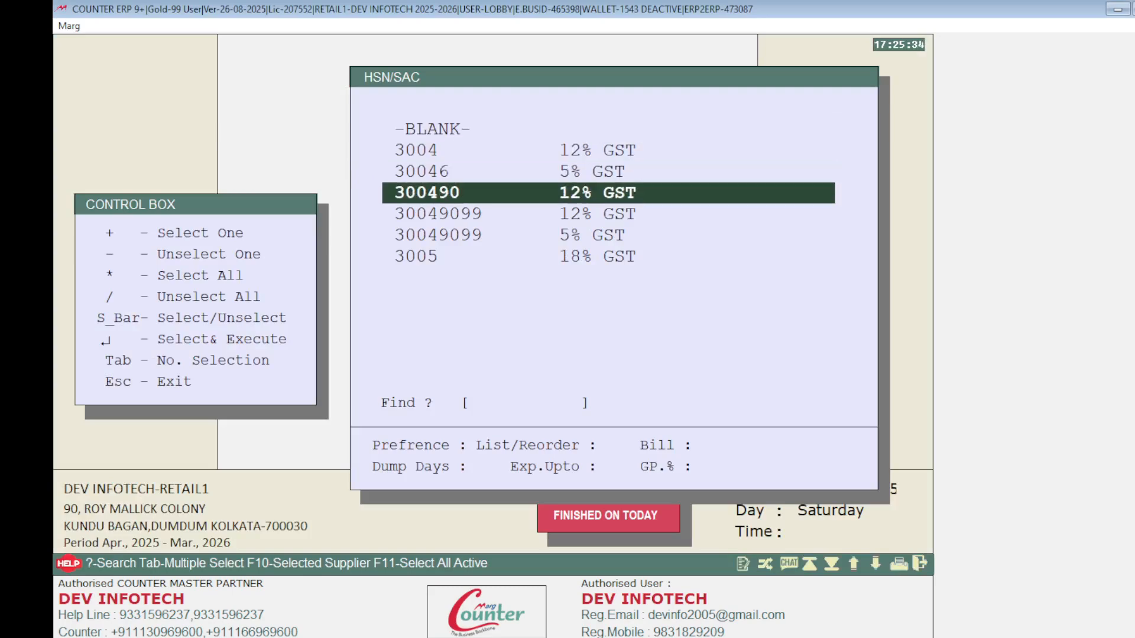
{"action": "key", "text": "space"}
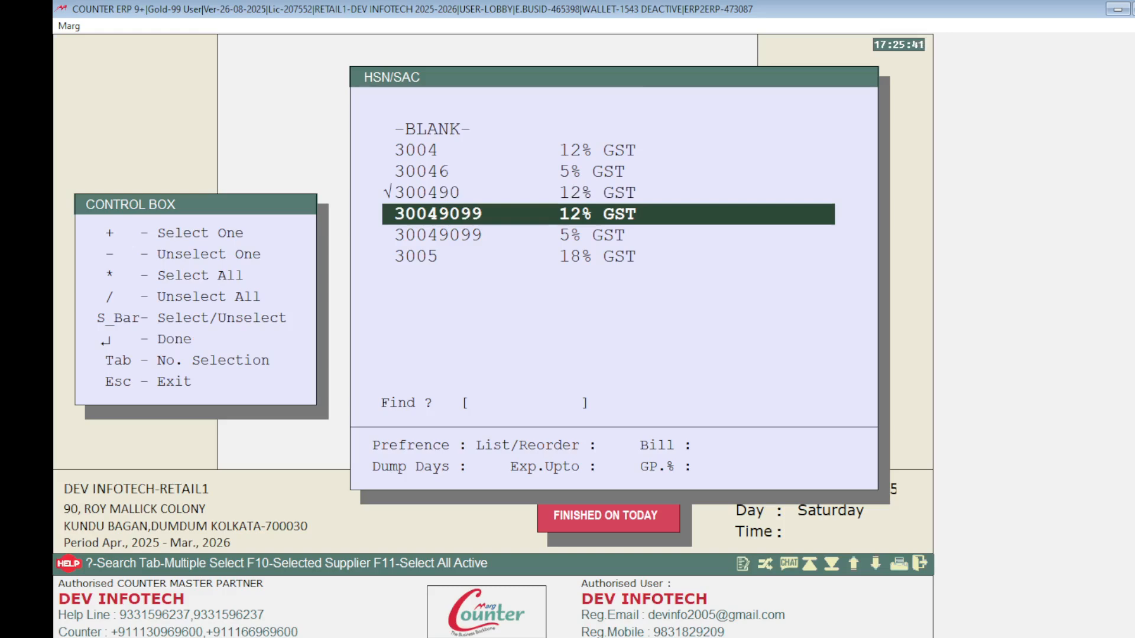
{"action": "left_click", "coordinate": [520, 195]}
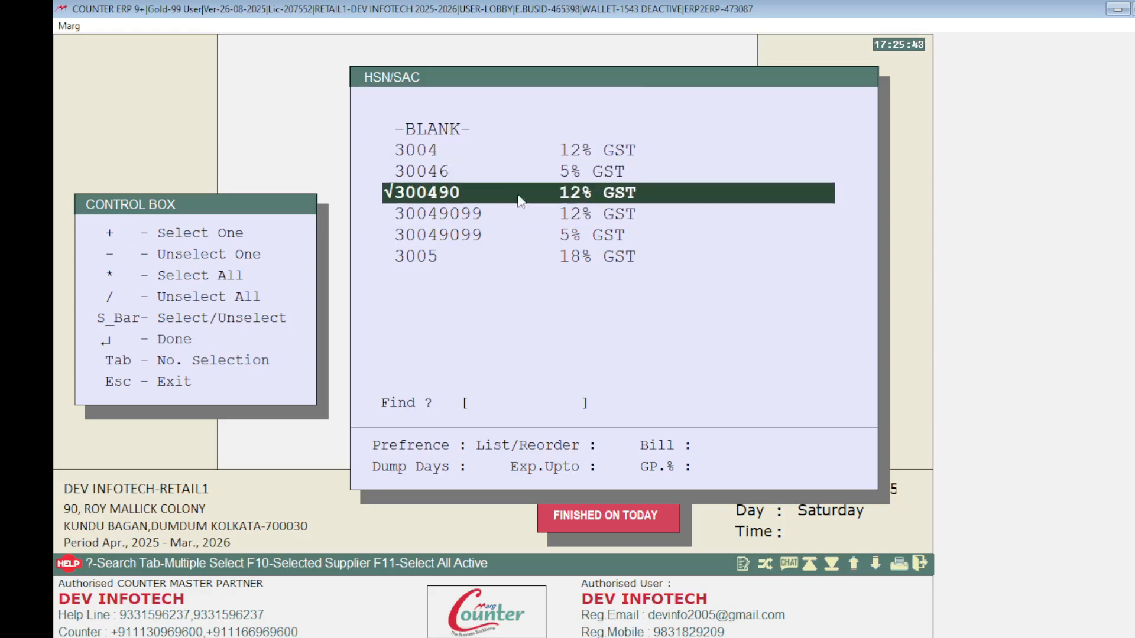
{"action": "left_click", "coordinate": [585, 211]}
{"action": "left_click", "coordinate": [485, 203]}
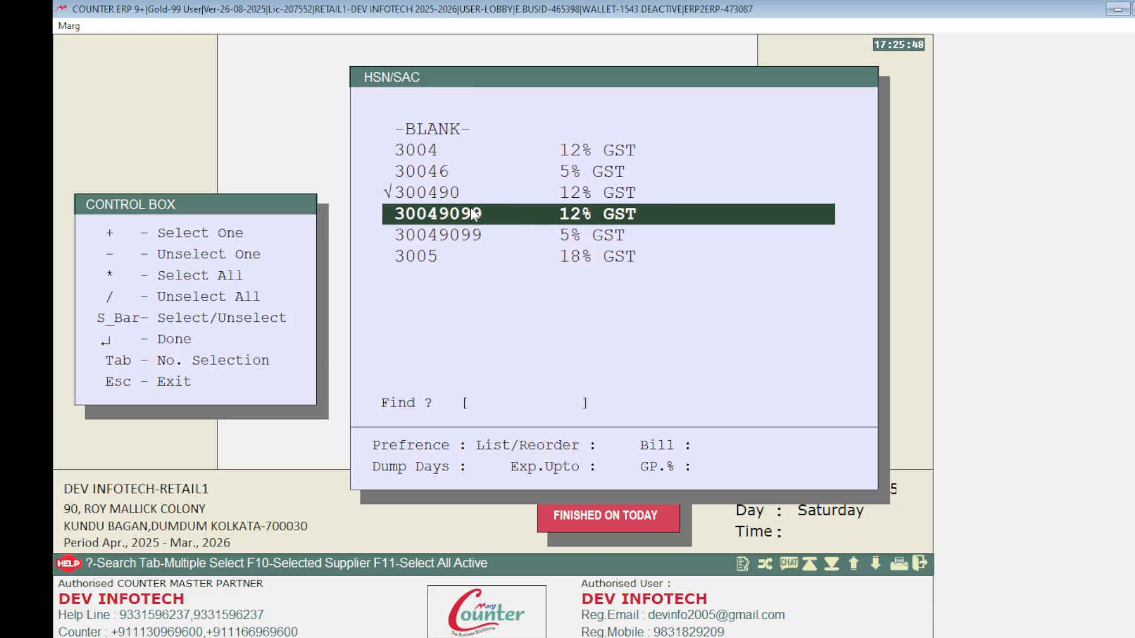
{"action": "key", "text": "space"}
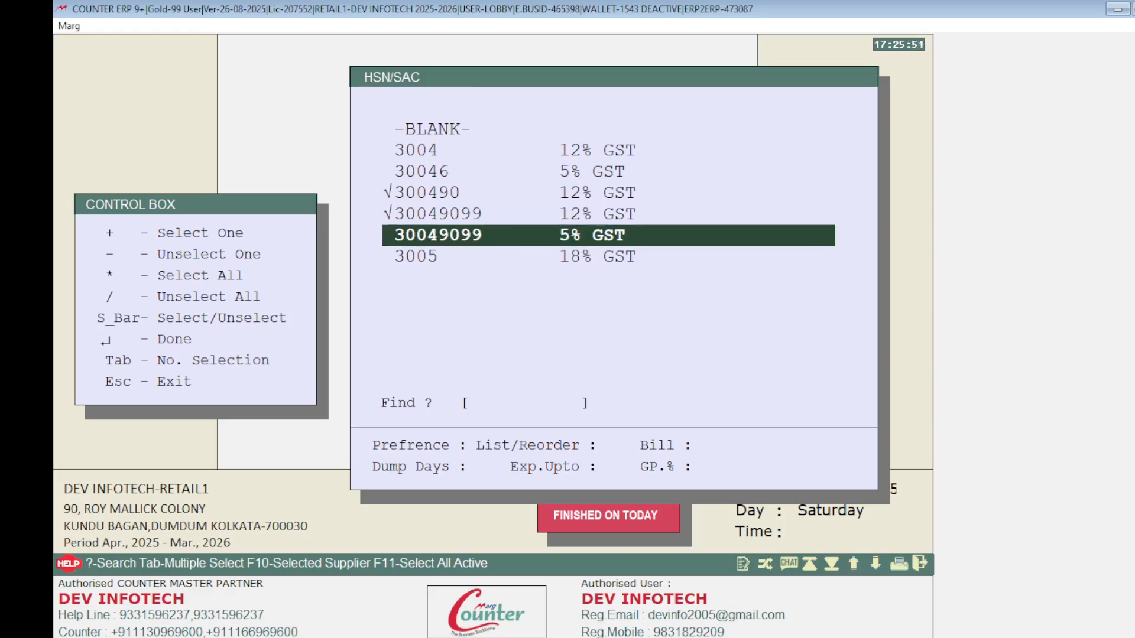
{"action": "key", "text": "Up"}
{"action": "key", "text": "Return"}
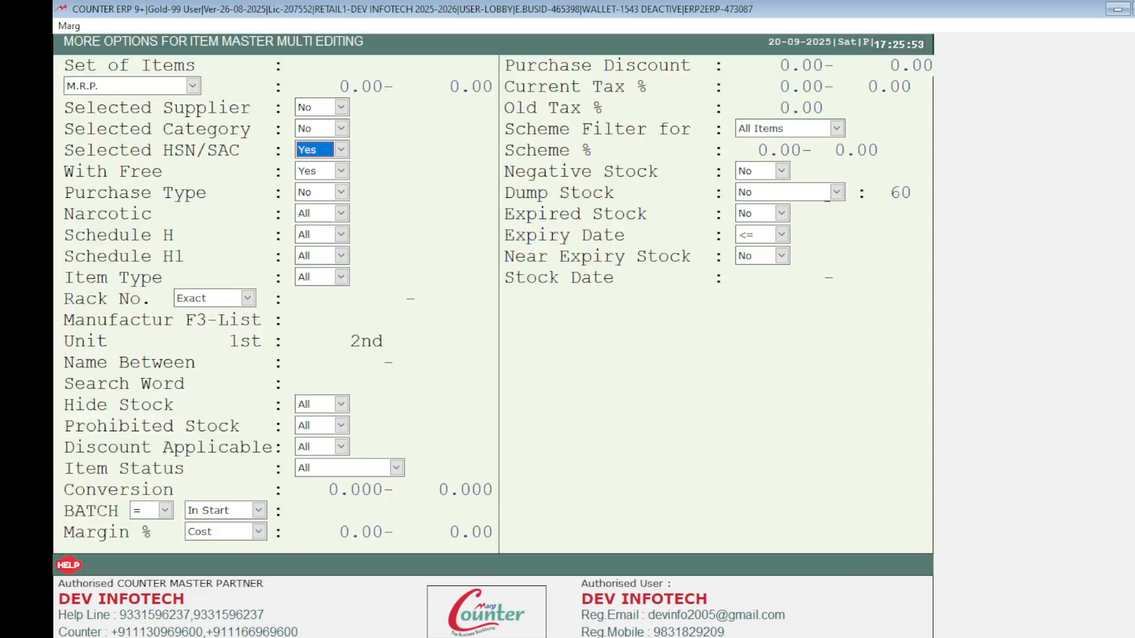
Keep all remaining filter options at their defaults and generate the multi-editing item list.
{"action": "key", "text": "Return"}
{"action": "key", "text": "Return"}
{"action": "key", "text": "Return"}
{"action": "key", "text": "Return"}
{"action": "key", "text": "Return"}
{"action": "key", "text": "Return"}
{"action": "key", "text": "Return"}
{"action": "key", "text": "Return"}
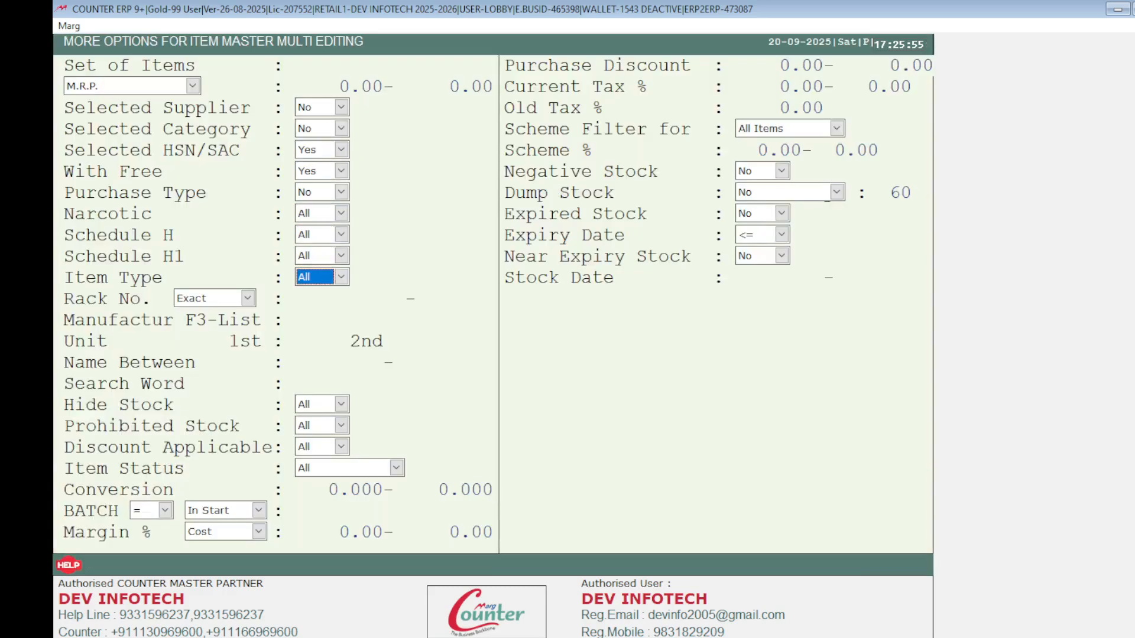
{"action": "key", "text": "Return"}
{"action": "key", "text": "Return"}
{"action": "key", "text": "Return"}
{"action": "key", "text": "Return"}
{"action": "key", "text": "Return"}
{"action": "key", "text": "Return"}
{"action": "key", "text": "Return"}
{"action": "key", "text": "Return"}
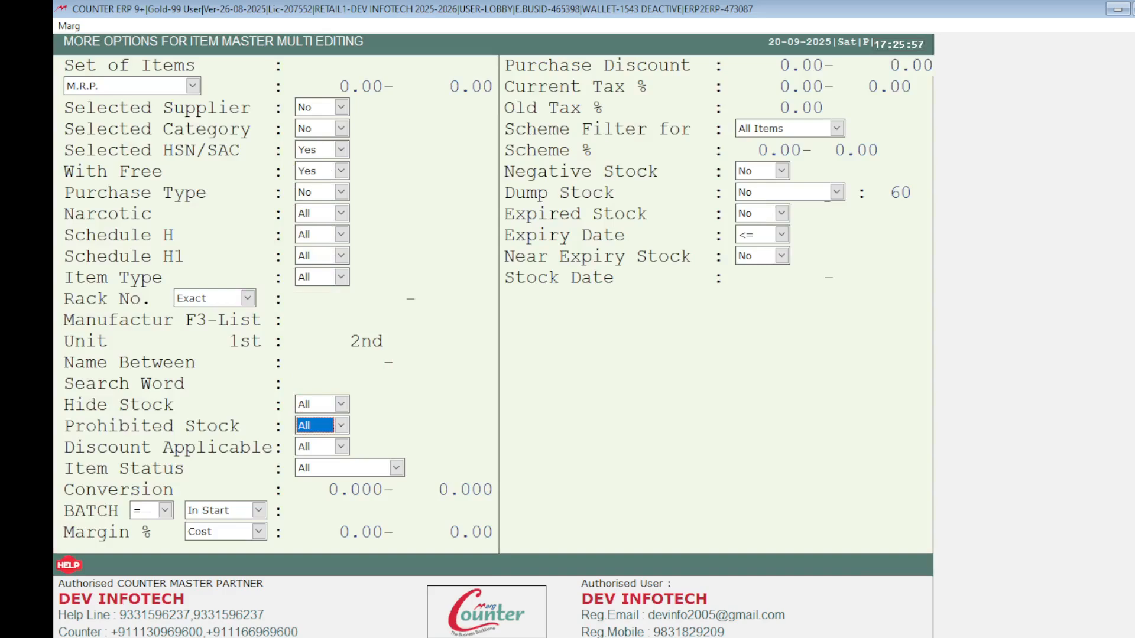
{"action": "key", "text": "Return"}
{"action": "key", "text": "Return"}
{"action": "key", "text": "Return"}
{"action": "key", "text": "Return"}
{"action": "key", "text": "Return"}
{"action": "key", "text": "Return"}
{"action": "key", "text": "Return"}
{"action": "key", "text": "Return"}
{"action": "key", "text": "Return"}
{"action": "key", "text": "Return"}
{"action": "key", "text": "Return"}
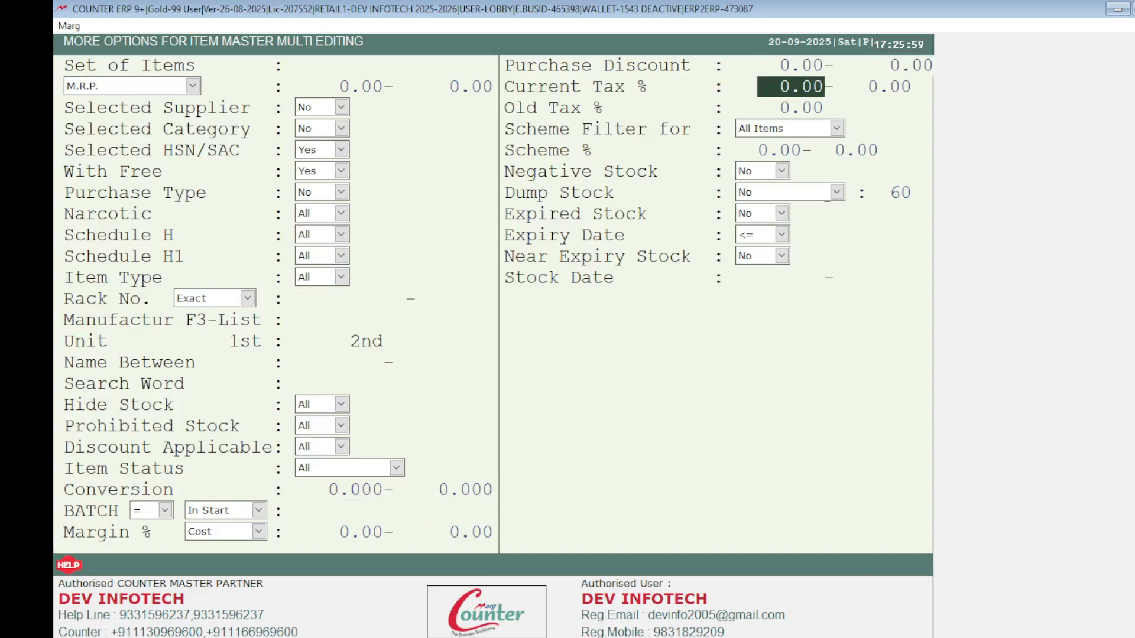
{"action": "key", "text": "Return"}
{"action": "key", "text": "Return"}
{"action": "key", "text": "Return"}
{"action": "key", "text": "Return"}
{"action": "key", "text": "Return"}
{"action": "key", "text": "Return"}
{"action": "key", "text": "Return"}
{"action": "key", "text": "Return"}
{"action": "key", "text": "Return"}
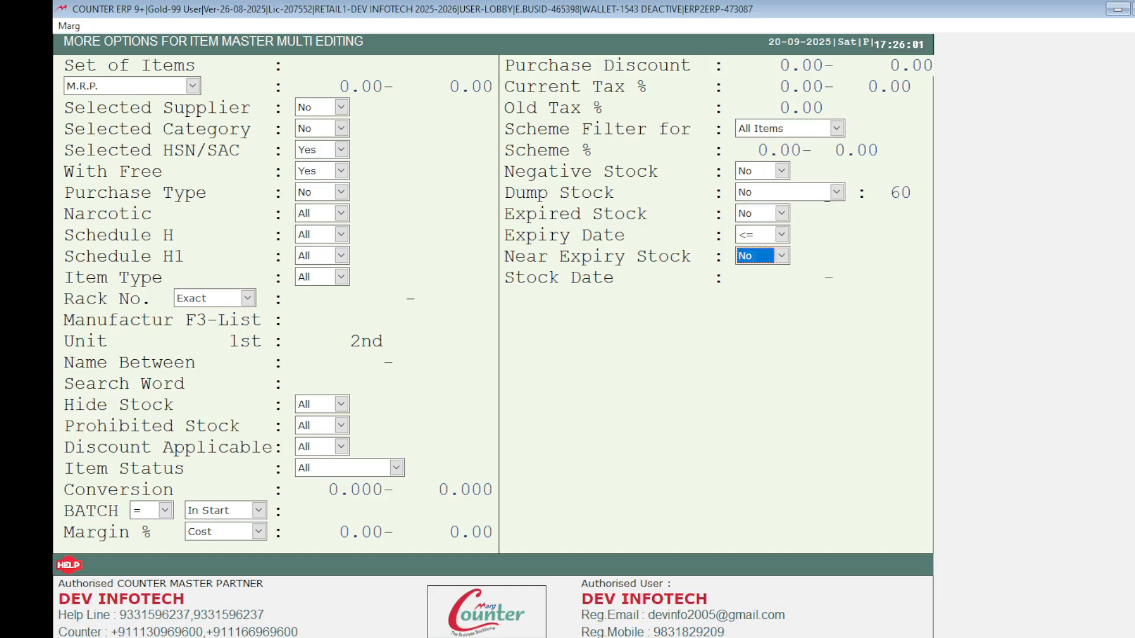
{"action": "key", "text": "Return"}
{"action": "key", "text": "Return"}
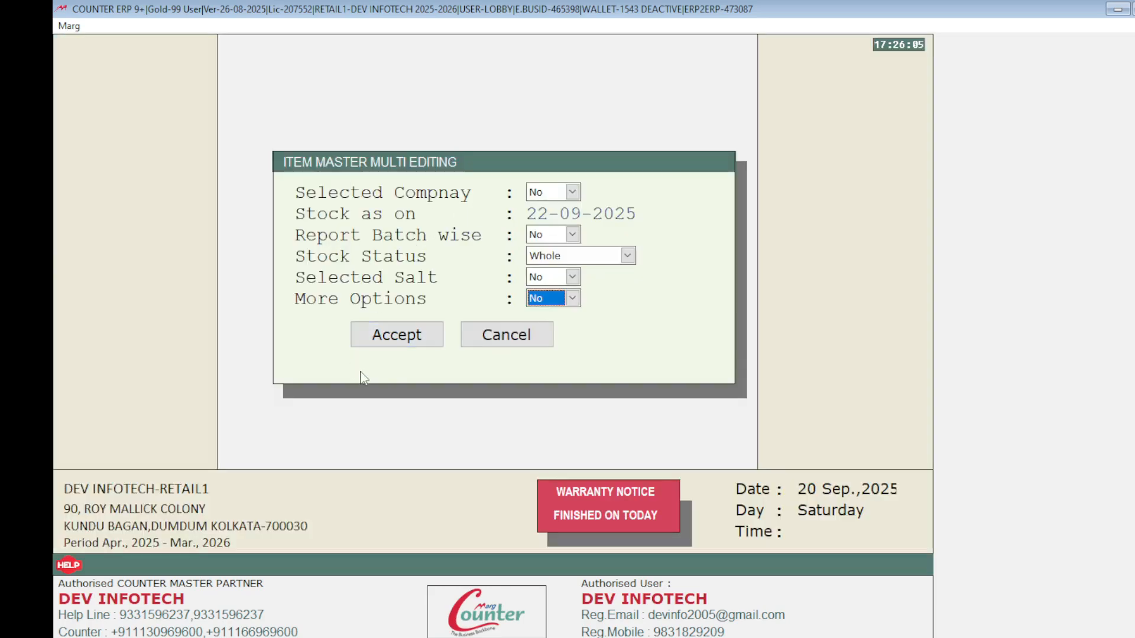
{"action": "left_click", "coordinate": [394, 339]}
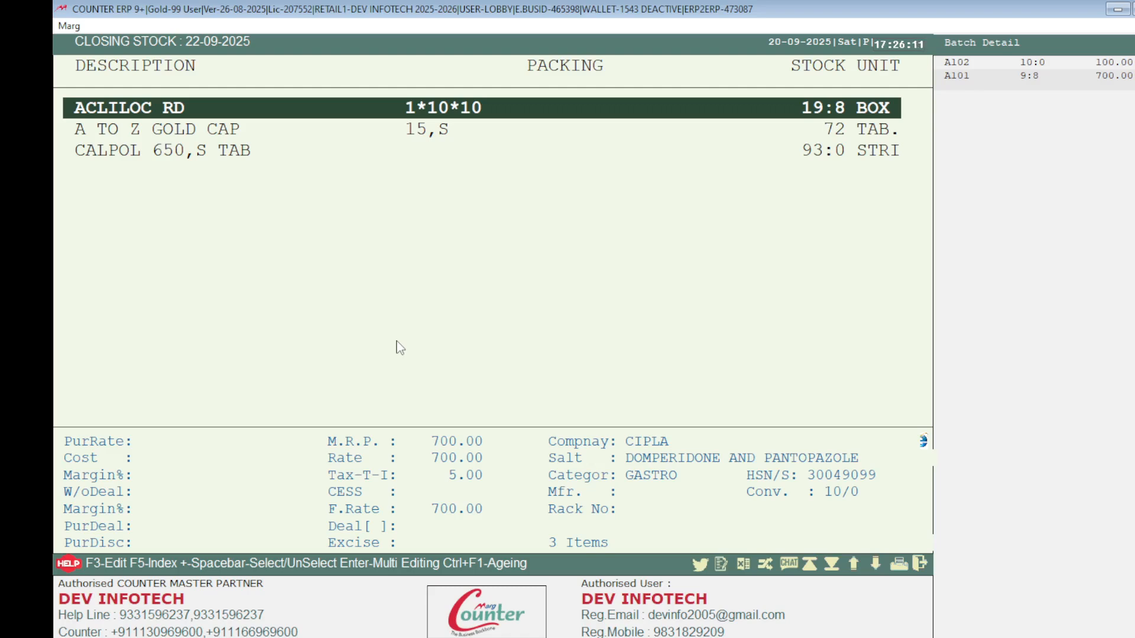
Look through the listed items and start multi editing for All Items.
{"action": "key", "text": "Down"}
{"action": "key", "text": "Down"}
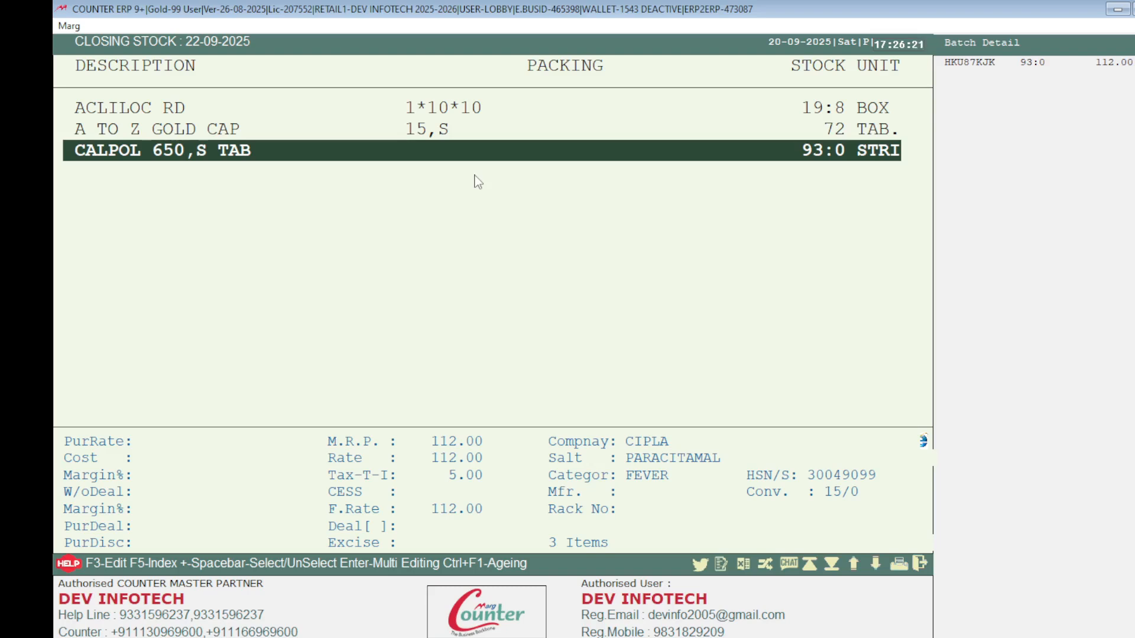
{"action": "key", "text": "Return"}
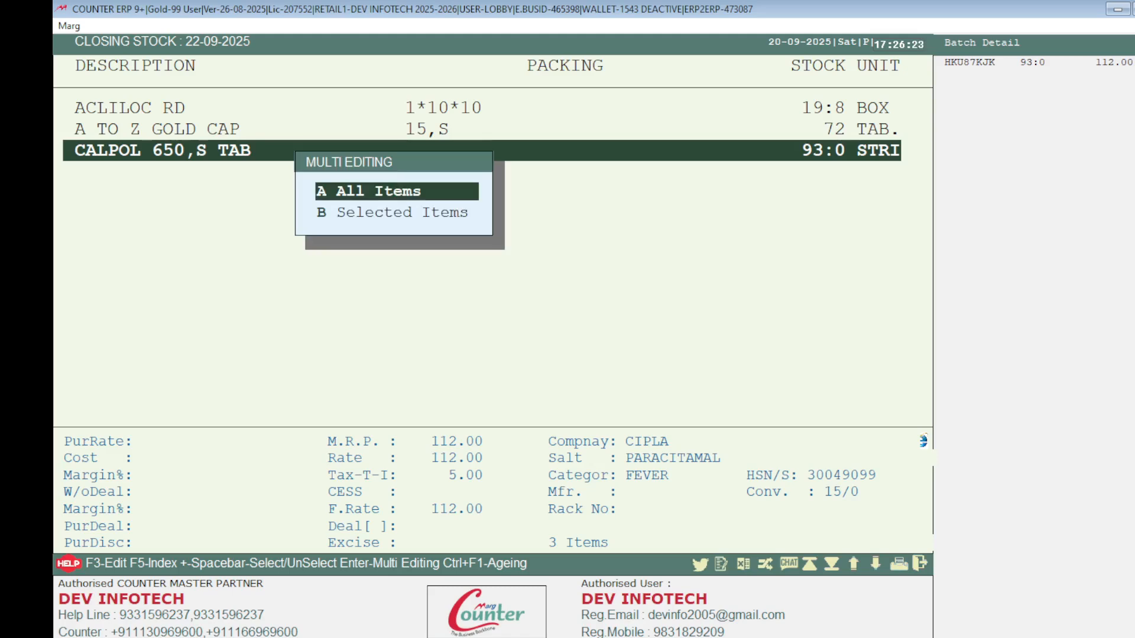
{"action": "key", "text": "Return"}
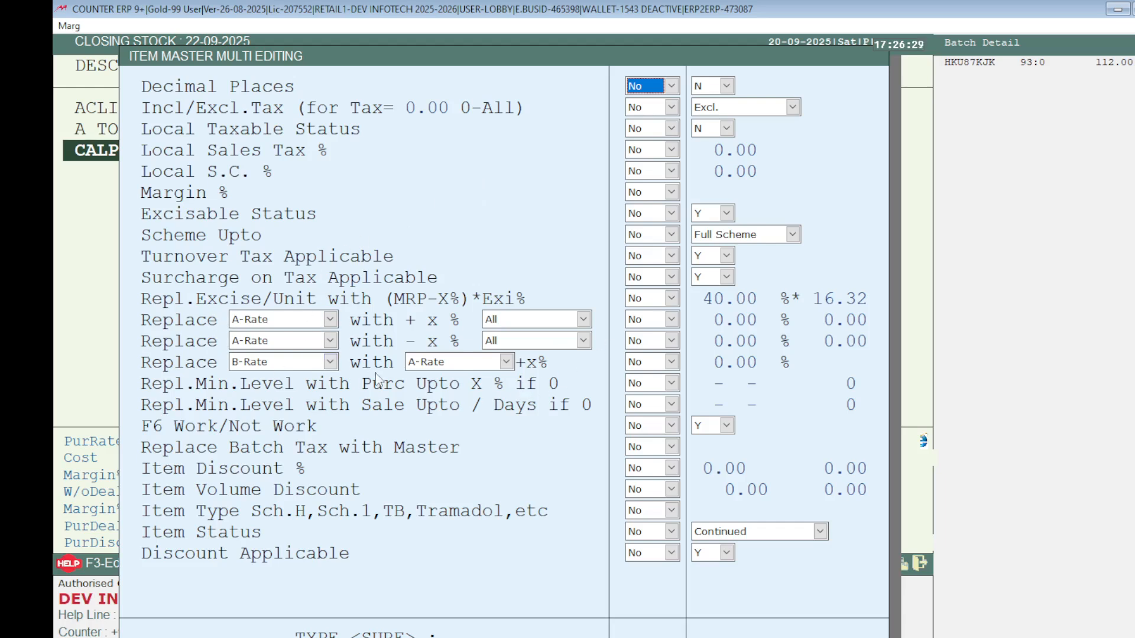
Enable replacing A-Rate with minus x % for all and set the reduction to 6.25%.
{"action": "left_click", "coordinate": [670, 341]}
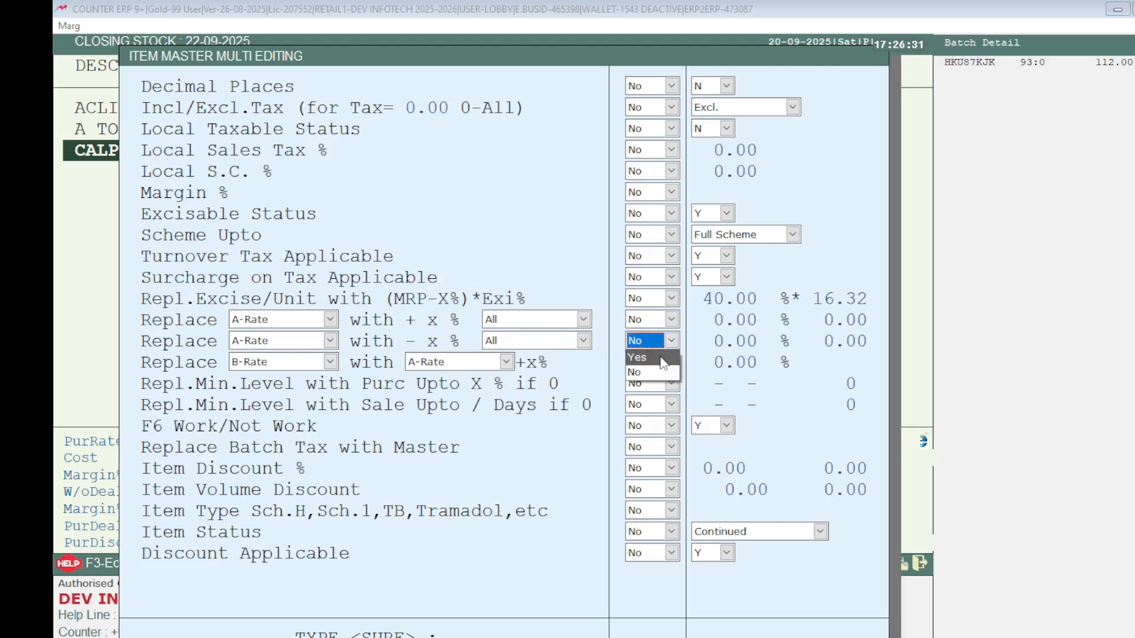
{"action": "left_click", "coordinate": [664, 361]}
{"action": "key", "text": "Return"}
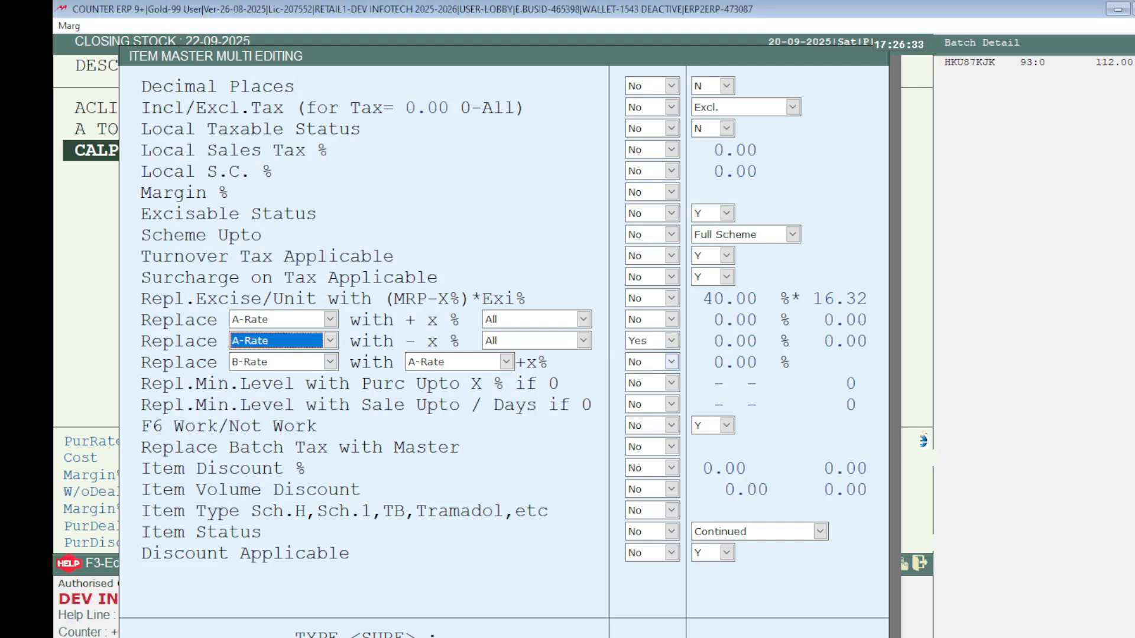
{"action": "key", "text": "Return"}
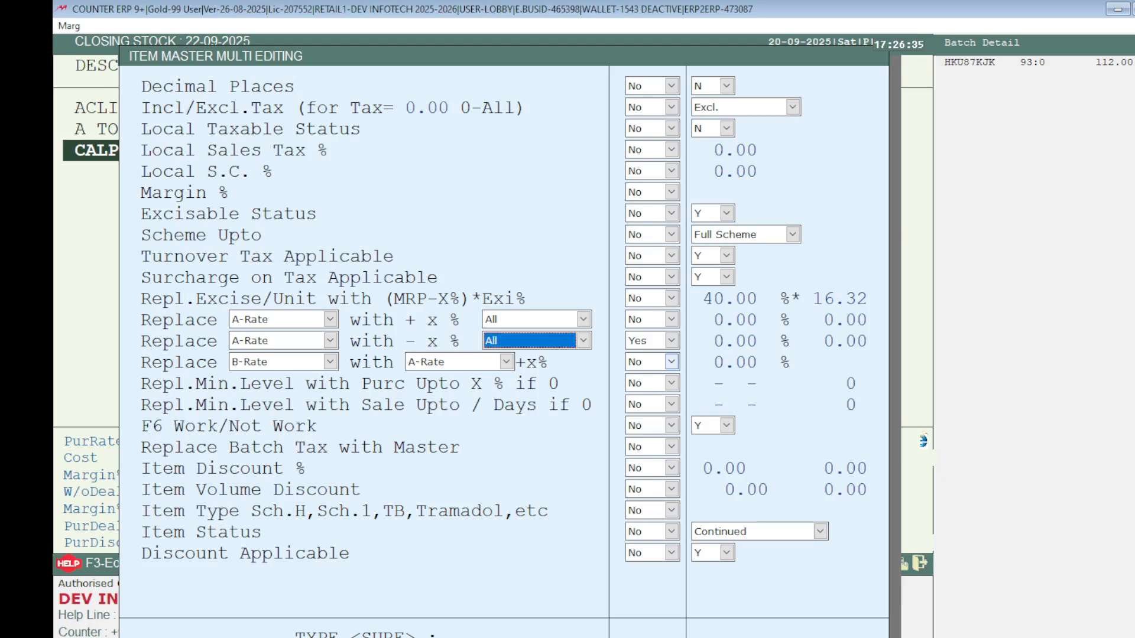
{"action": "key", "text": "Return"}
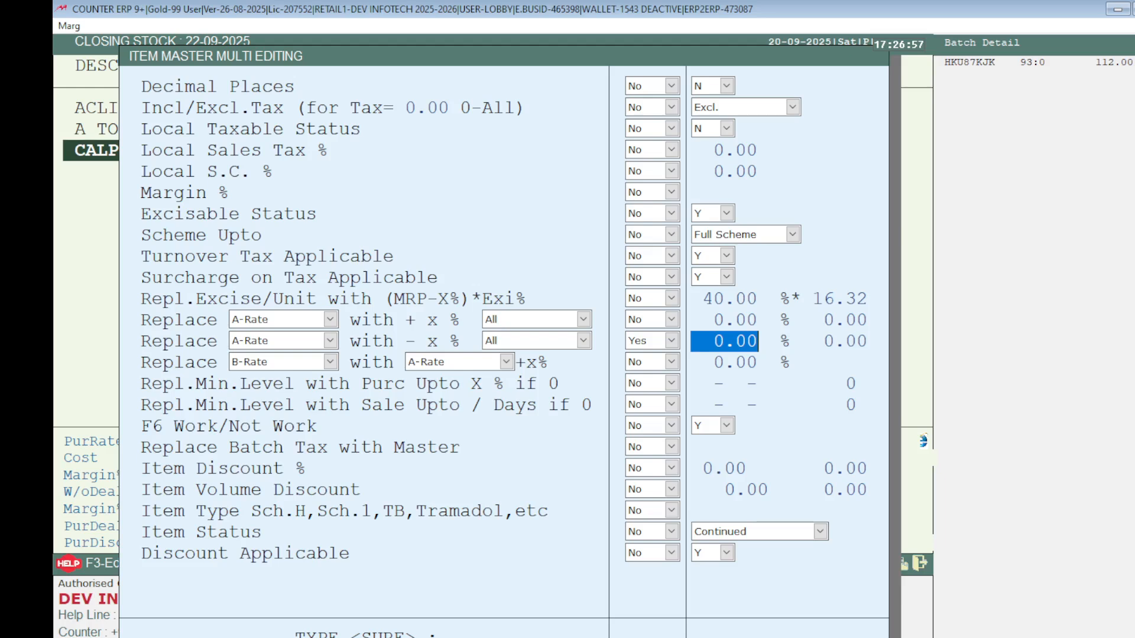
{"action": "type", "text": "6.25"}
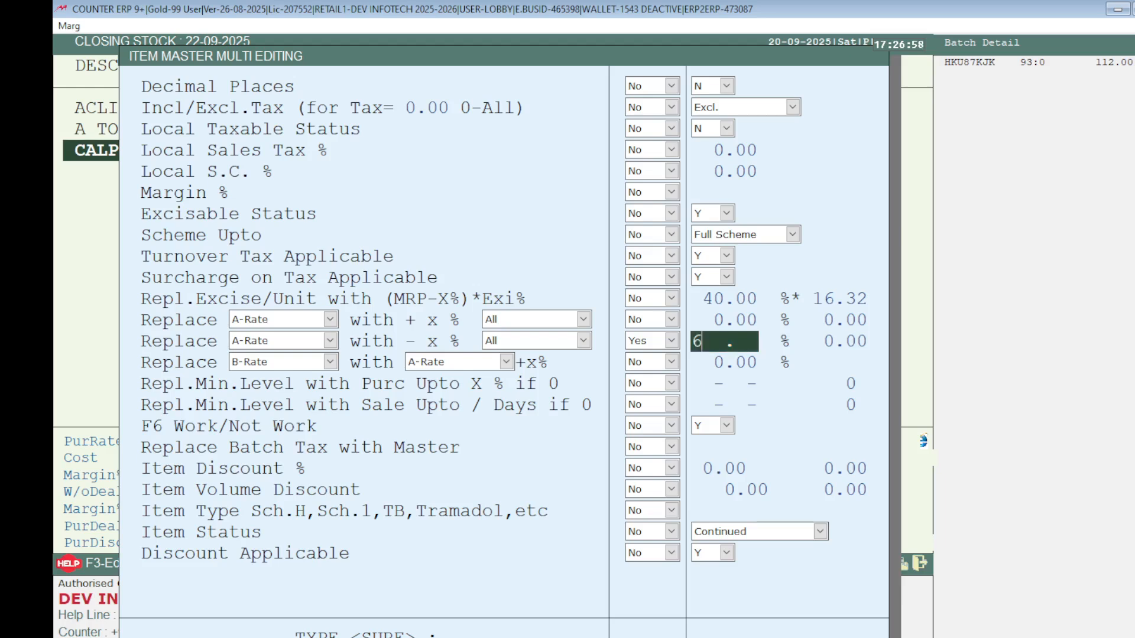
Leave the other multi-editing options at their defaults and confirm the A-Rate reduction with SURE.
{"action": "key", "text": "Return"}
{"action": "key", "text": "Return"}
{"action": "key", "text": "Return"}
{"action": "key", "text": "Return"}
{"action": "key", "text": "Return"}
{"action": "key", "text": "Return"}
{"action": "key", "text": "Return"}
{"action": "key", "text": "Return"}
{"action": "key", "text": "Return"}
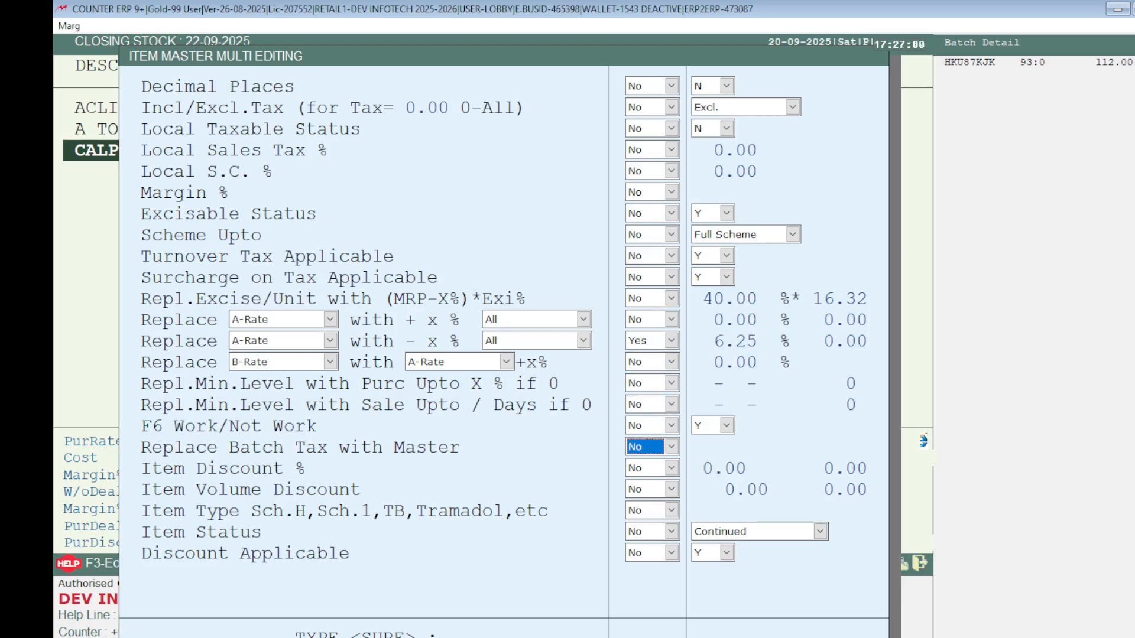
{"action": "key", "text": "Return"}
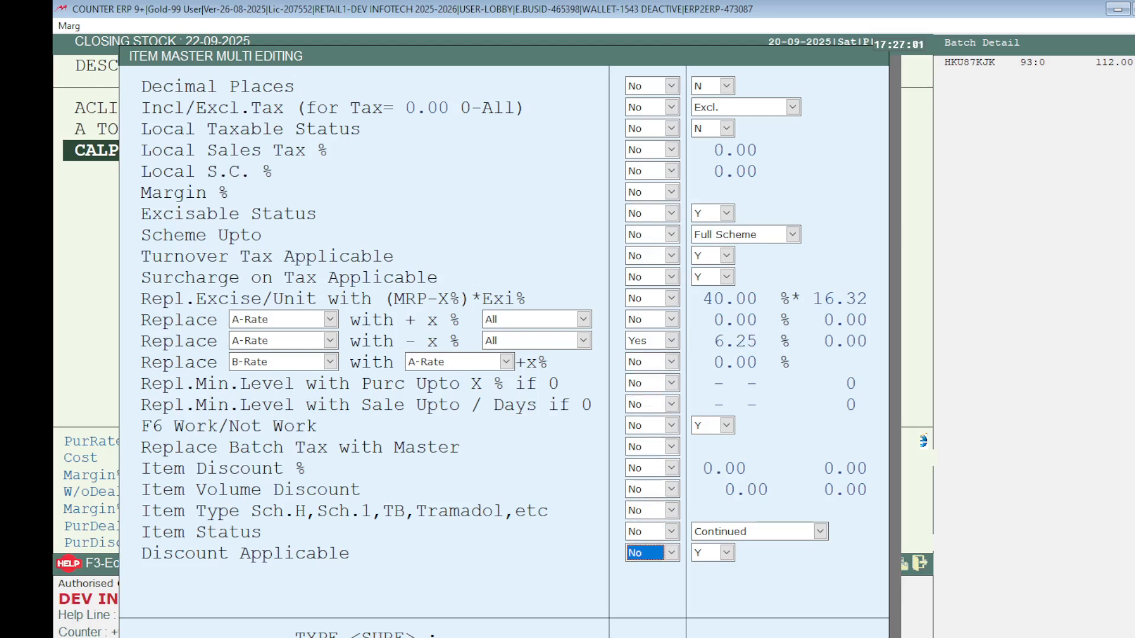
{"action": "key", "text": "Return"}
{"action": "type", "text": "SURE"}
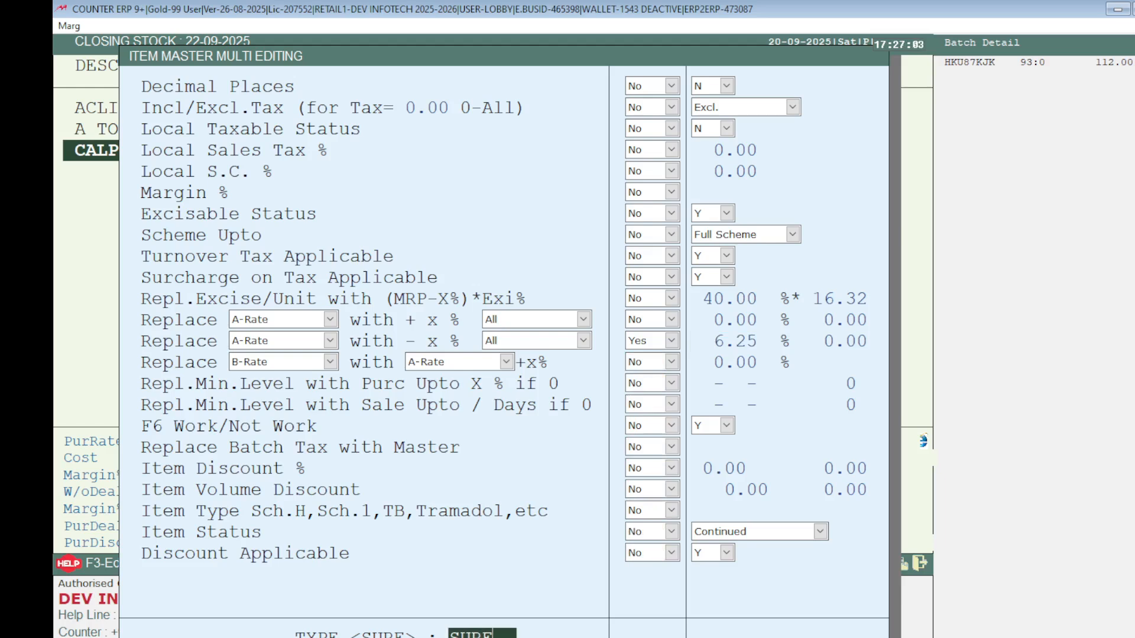
{"action": "key", "text": "Return"}
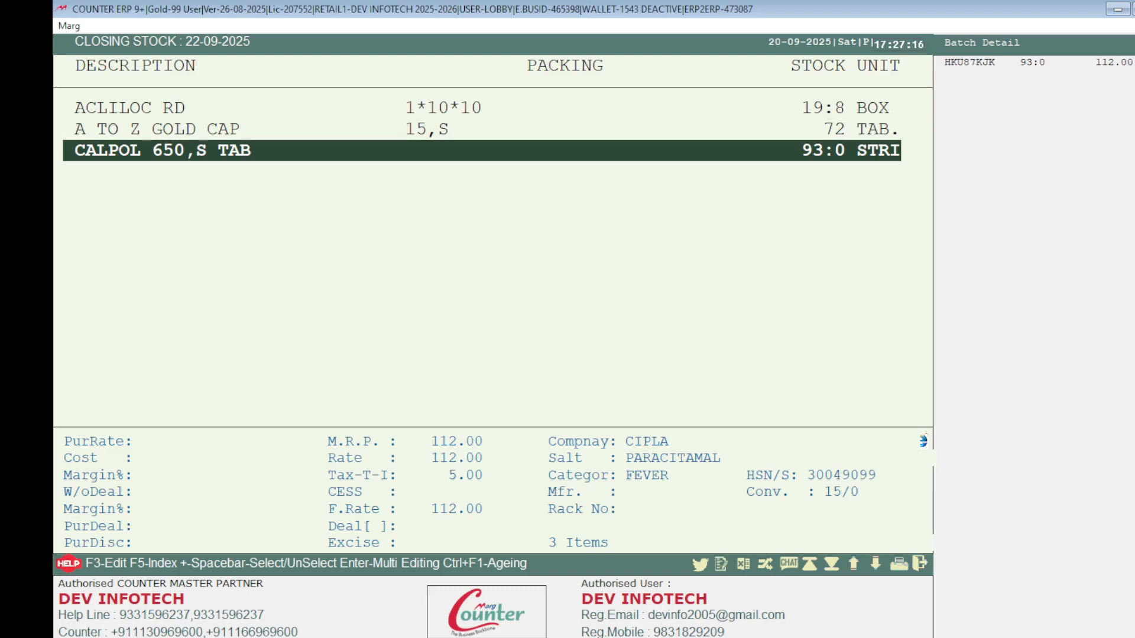
Start multi editing for All Items again and enable replacing B-Rate with minus 6.25% for all.
{"action": "key", "text": "Return"}
{"action": "key", "text": "Return"}
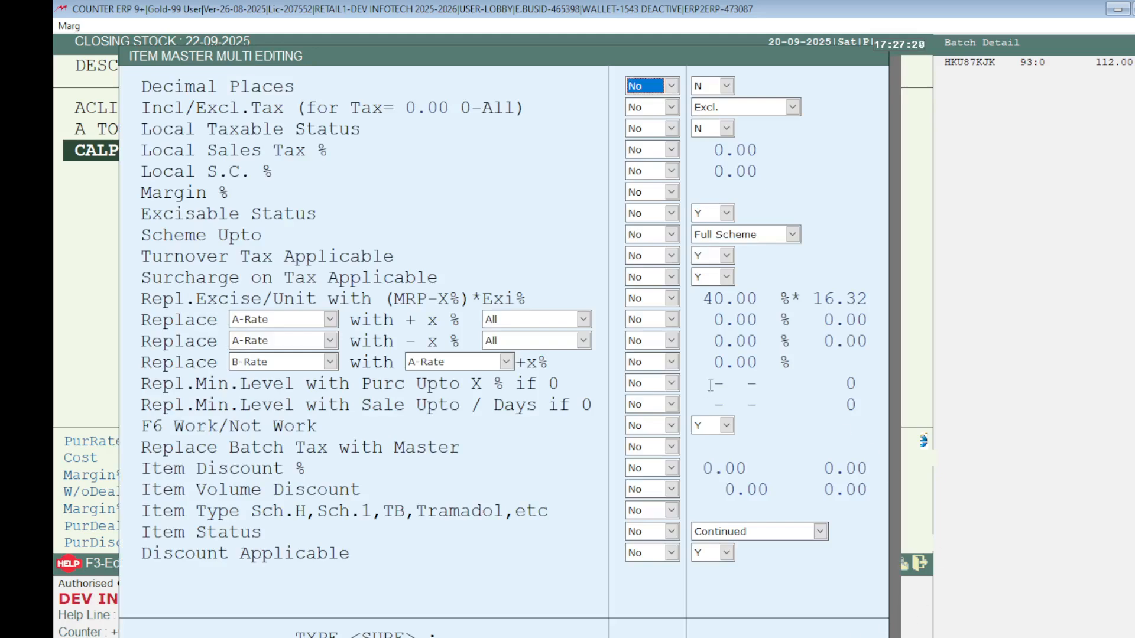
{"action": "left_click", "coordinate": [671, 342]}
{"action": "left_click", "coordinate": [671, 367]}
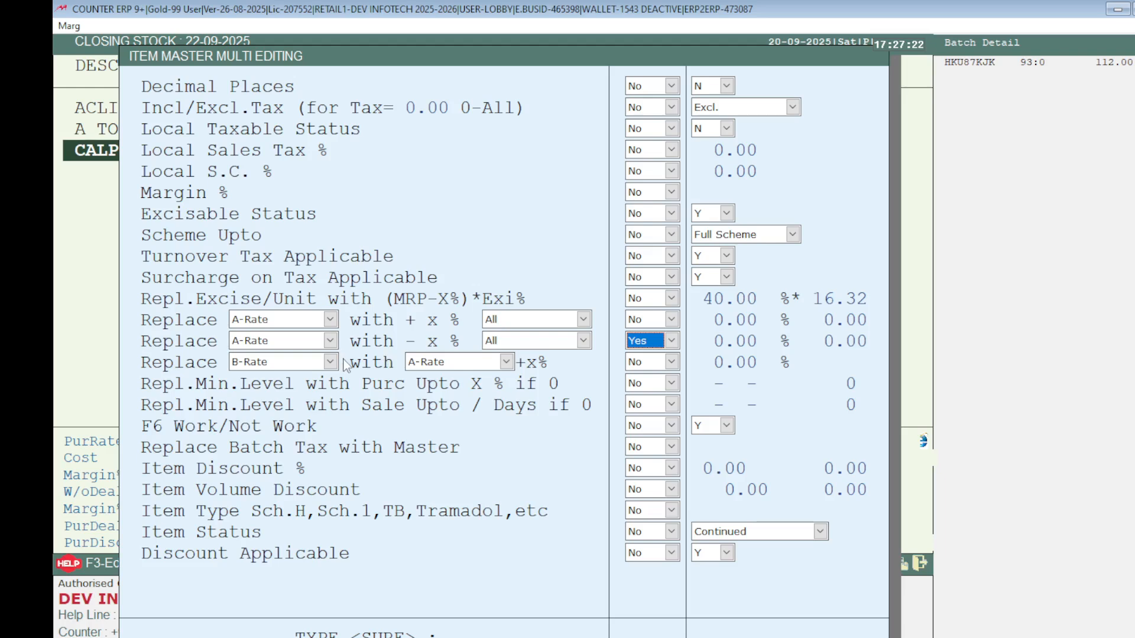
{"action": "left_click", "coordinate": [324, 344]}
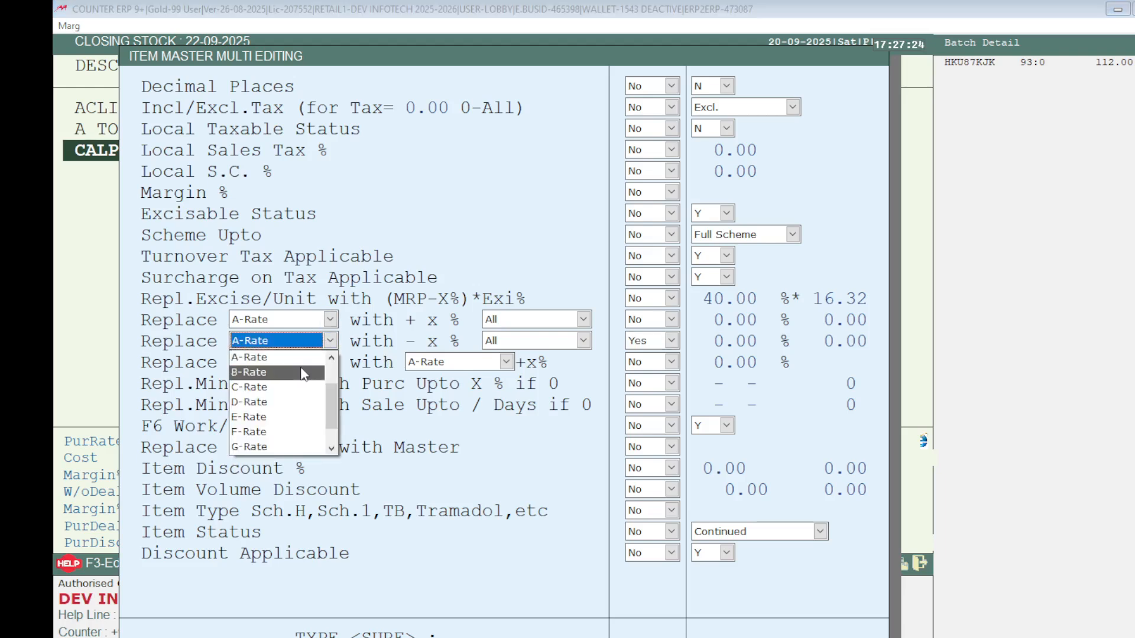
{"action": "left_click", "coordinate": [303, 372]}
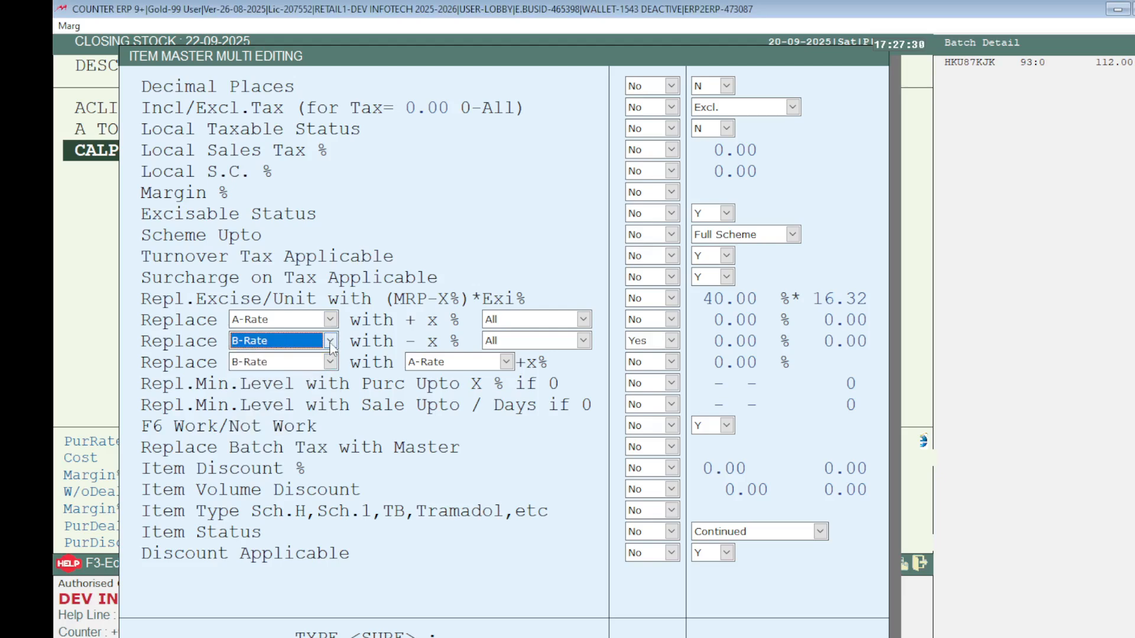
{"action": "key", "text": "Return"}
{"action": "key", "text": "Return"}
{"action": "type", "text": "6.25"}
Keep the remaining options at their defaults, confirm the B-Rate reduction with SURE, and close the item list.
{"action": "key", "text": "Return"}
{"action": "key", "text": "Return"}
{"action": "key", "text": "Return"}
{"action": "key", "text": "Return"}
{"action": "key", "text": "Return"}
{"action": "key", "text": "Return"}
{"action": "key", "text": "Return"}
{"action": "key", "text": "Return"}
{"action": "key", "text": "Return"}
{"action": "key", "text": "Return"}
{"action": "key", "text": "Return"}
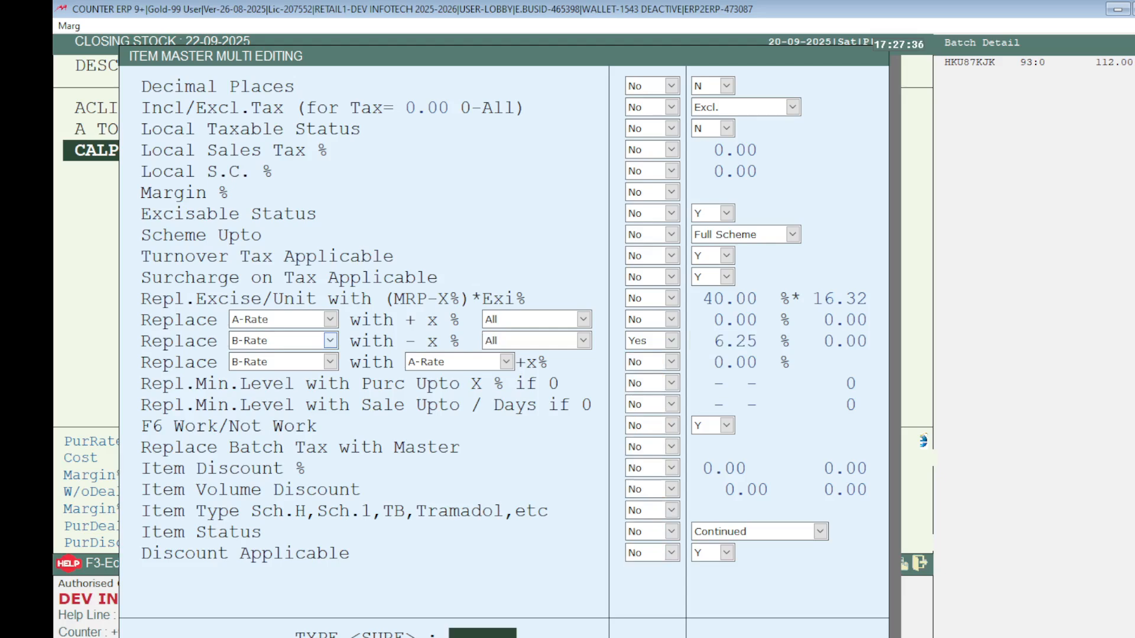
{"action": "type", "text": "SURE"}
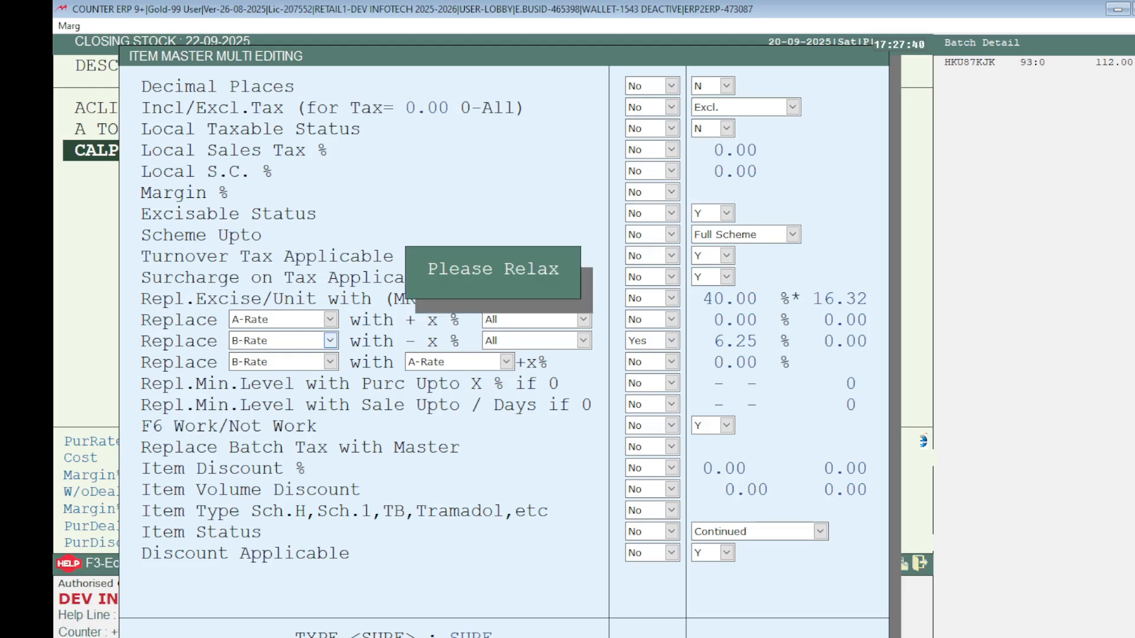
{"action": "key", "text": "Return"}
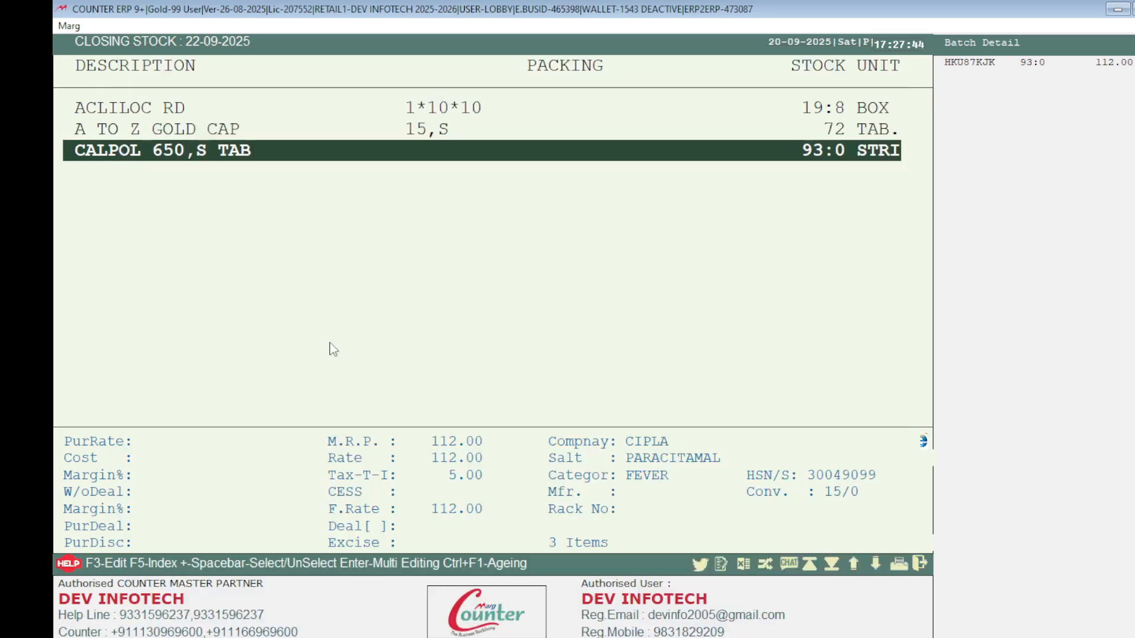
{"action": "key", "text": "Escape"}
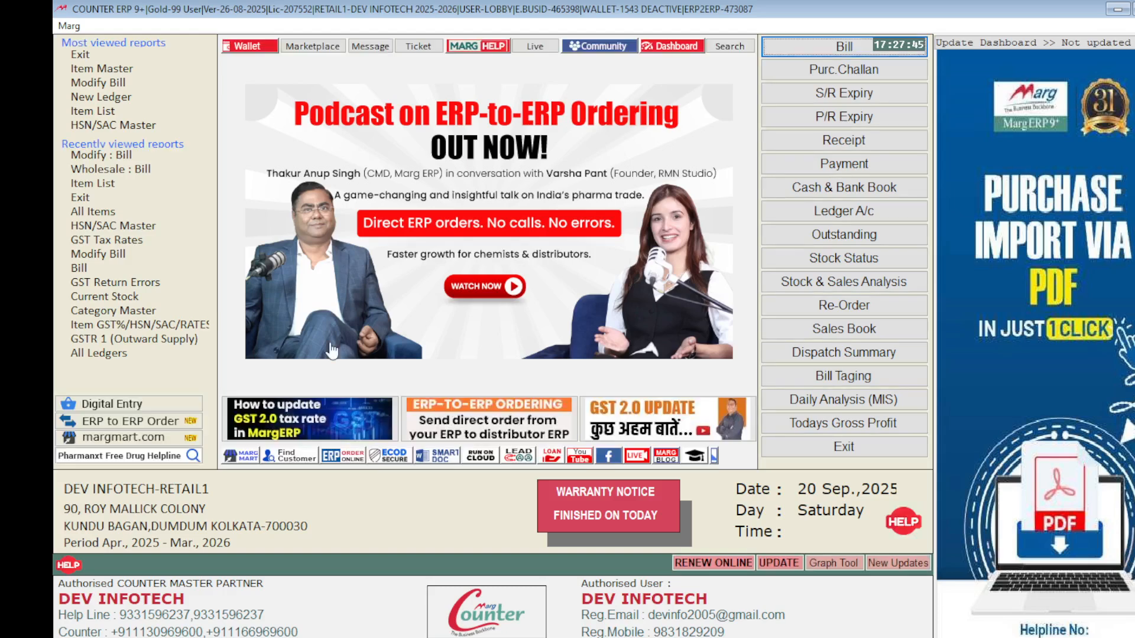